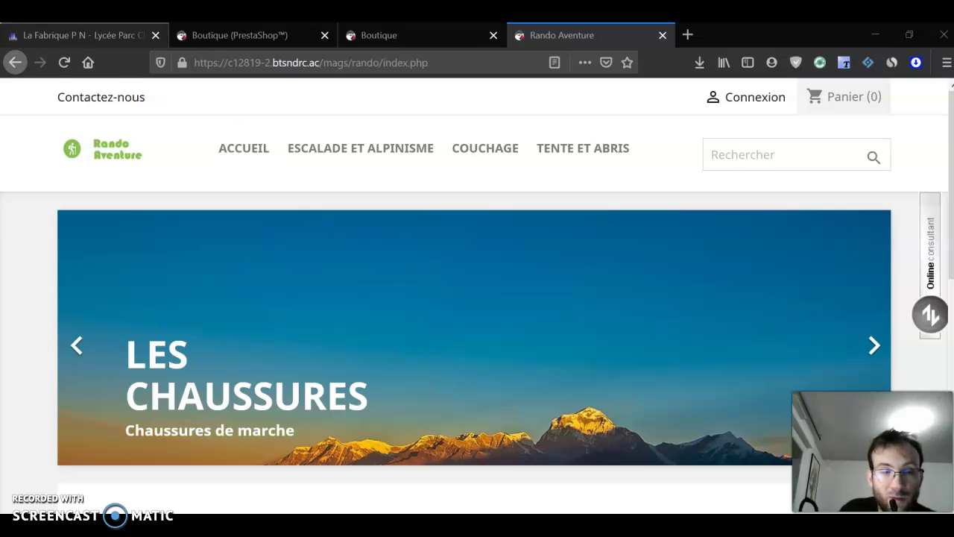
Show the previous carousel slide on the Rando Aventure home page and look over the introduction text below it
mouse_move(215, 146)
mouse_move(360, 147)
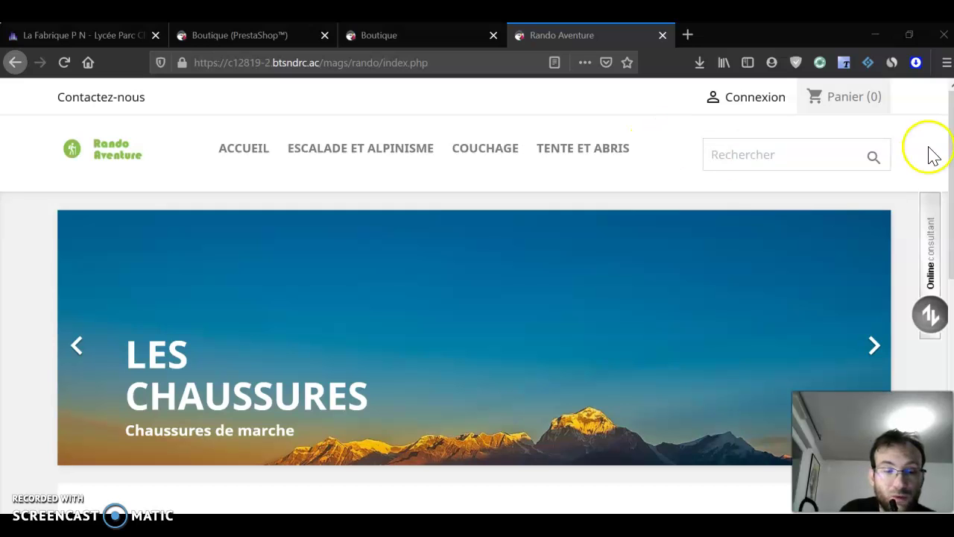
click(80, 347)
scroll(657, 325, down, 2)
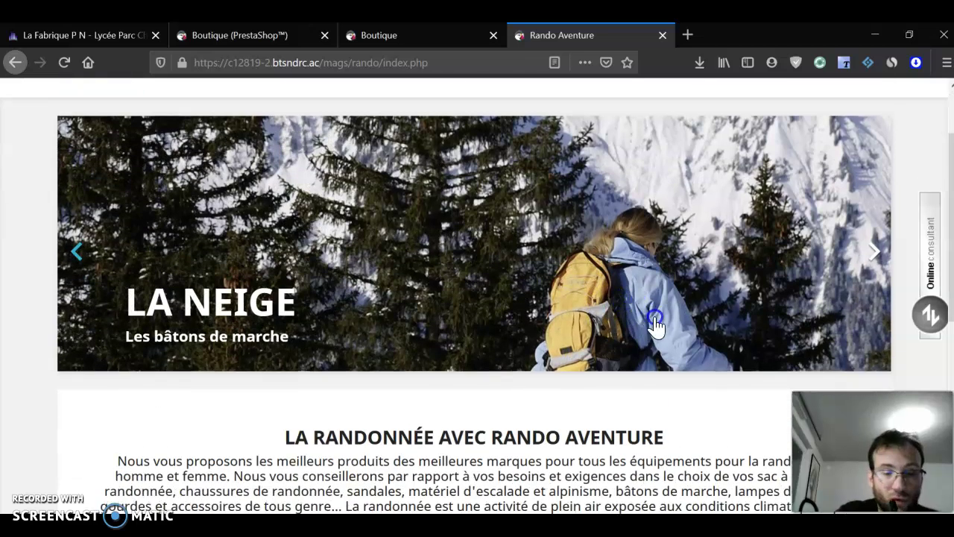
scroll(670, 319, down, 1)
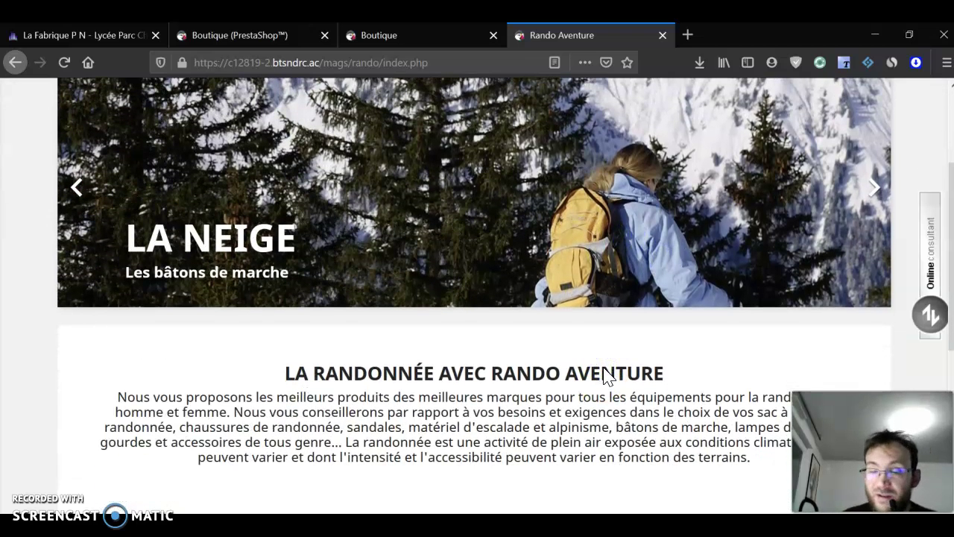
scroll(603, 376, up, 3)
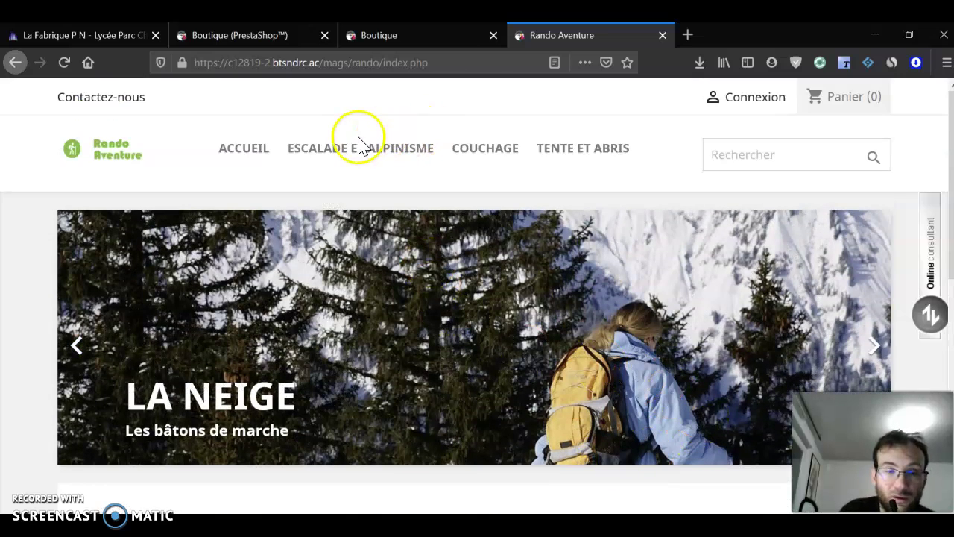
Browse the Harnais category under Escalade et alpinisme and view the Harnais Ophir 3 Slide - Smoke Orange product page
click(341, 155)
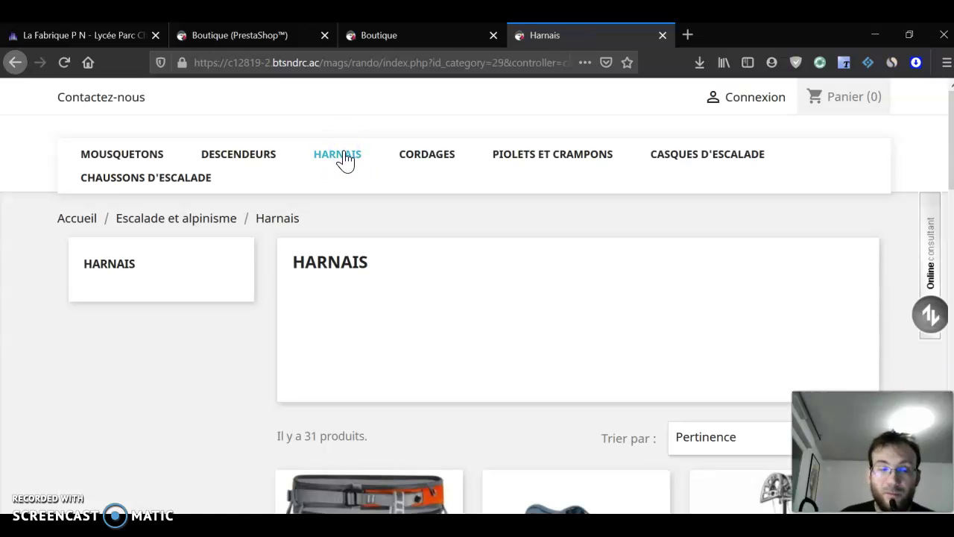
scroll(599, 385, down, 2)
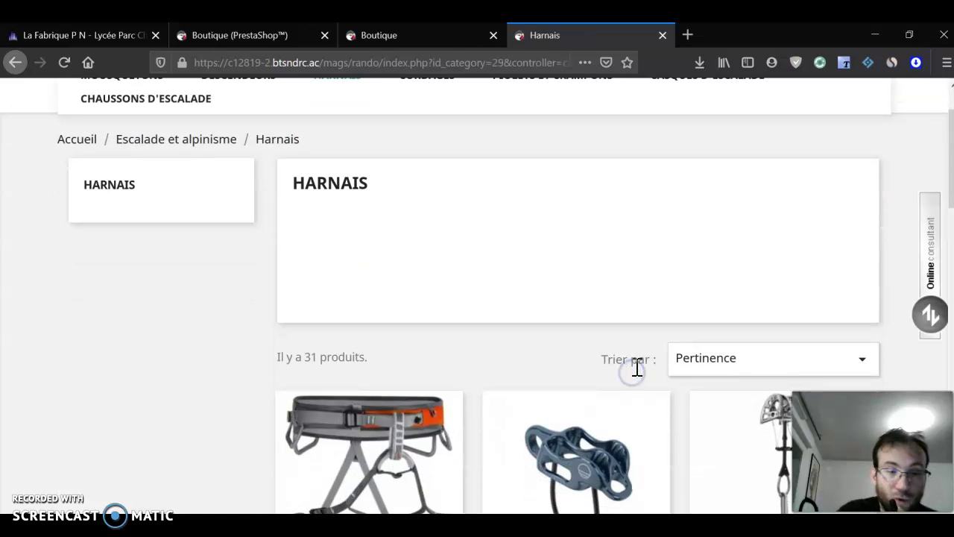
scroll(637, 366, down, 5)
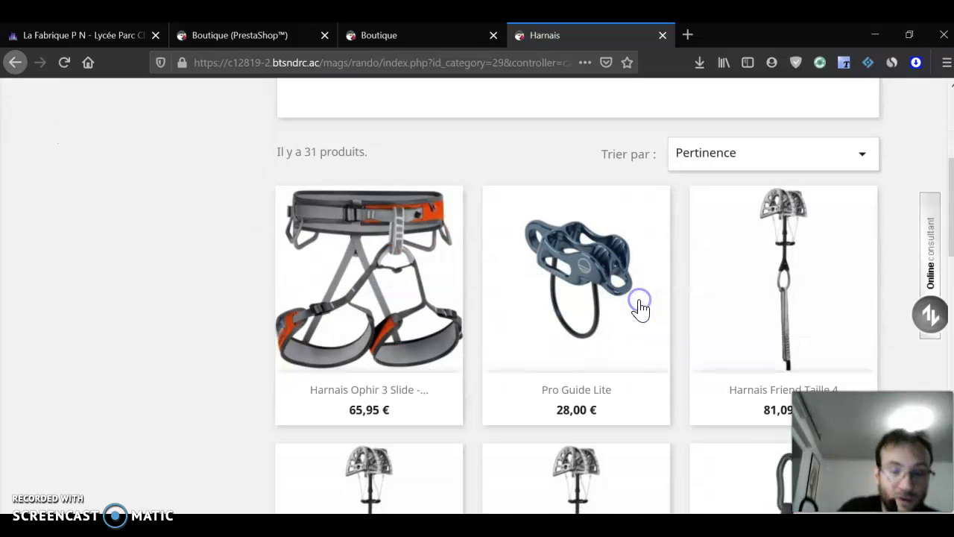
click(324, 271)
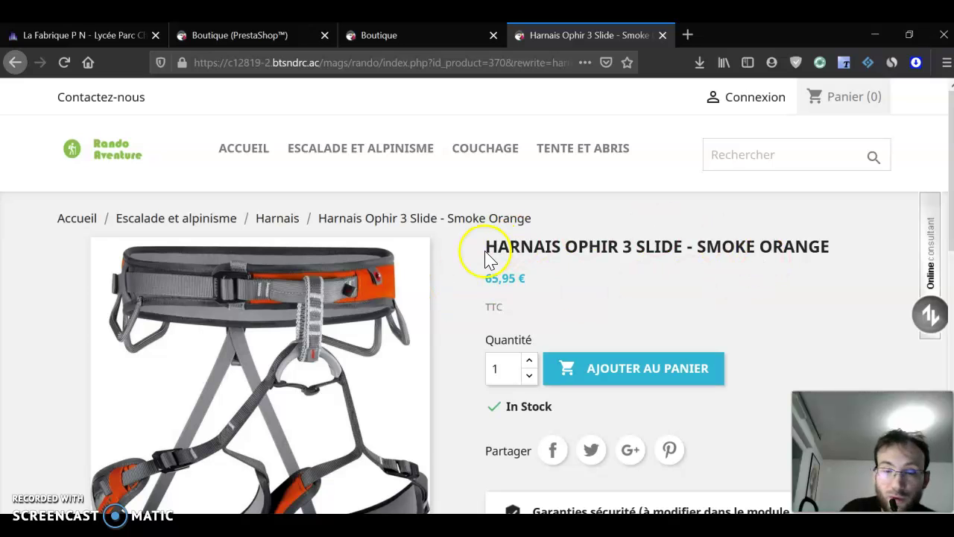
scroll(611, 406, down, 1)
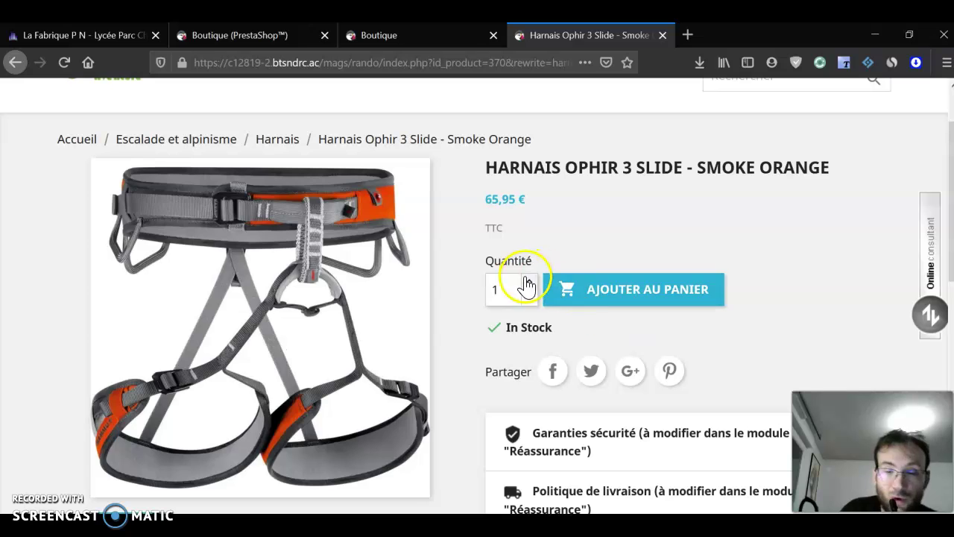
click(592, 295)
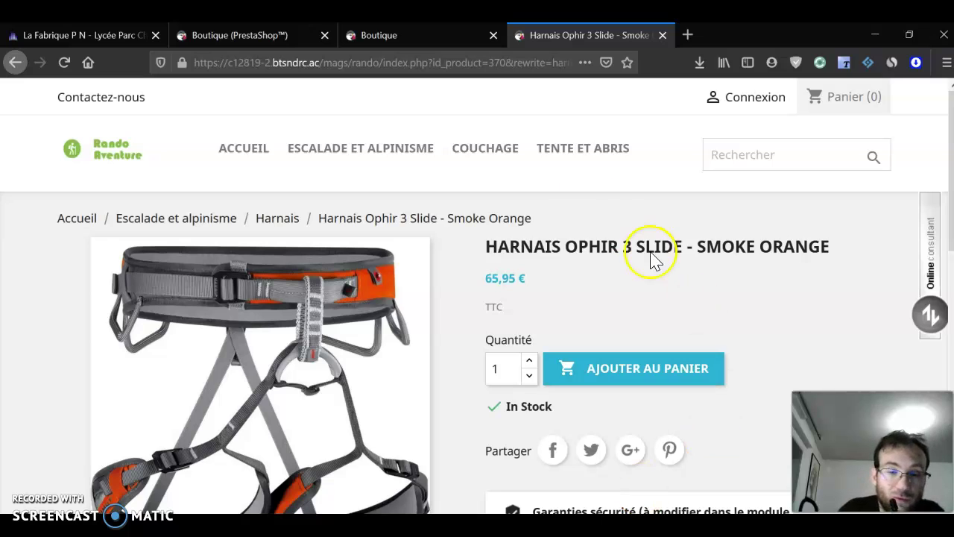
Switch to the default "my store" shop and look over the popular products on its home page
click(403, 35)
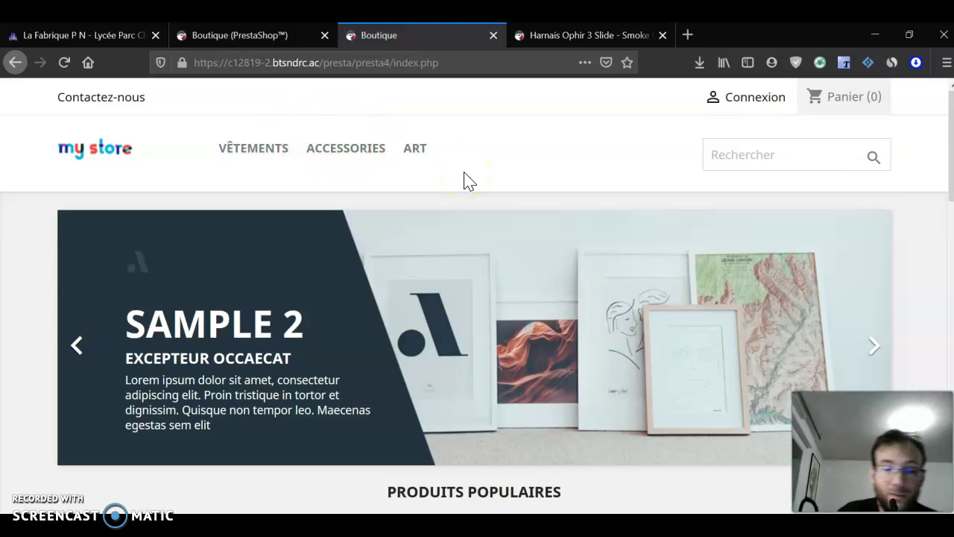
scroll(616, 372, down, 5)
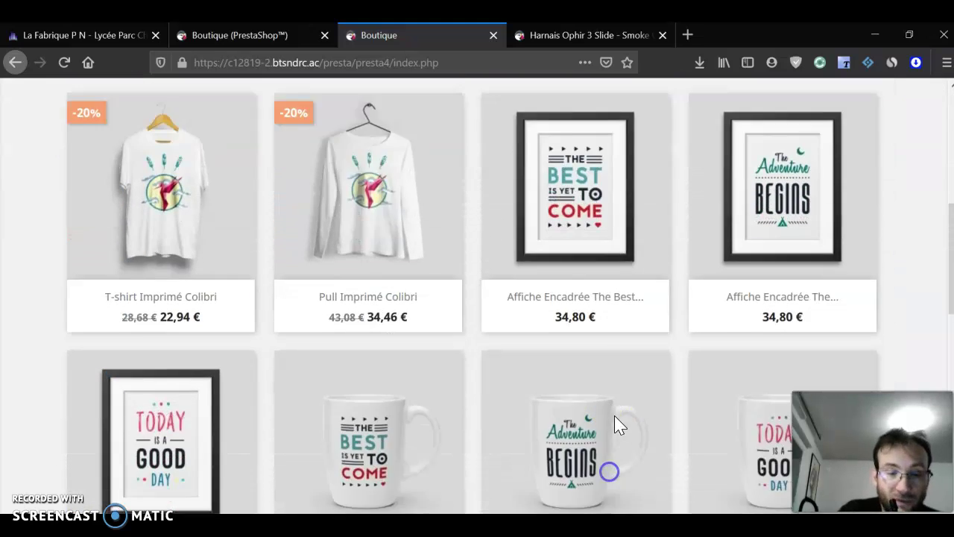
scroll(616, 418, down, 2)
scroll(617, 447, up, 8)
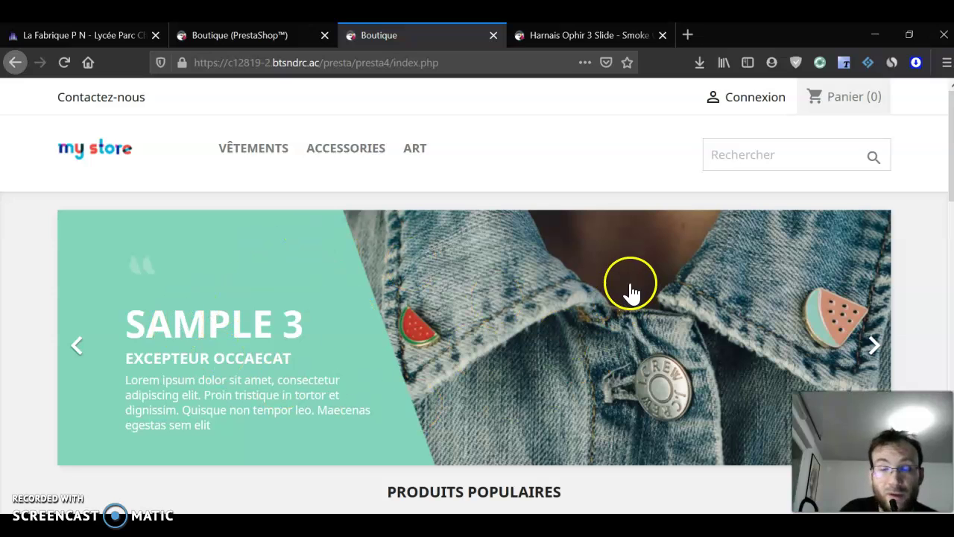
Log in to the presta4 back office with the prefilled credentials and decline updating the login saved in the browser
click(239, 35)
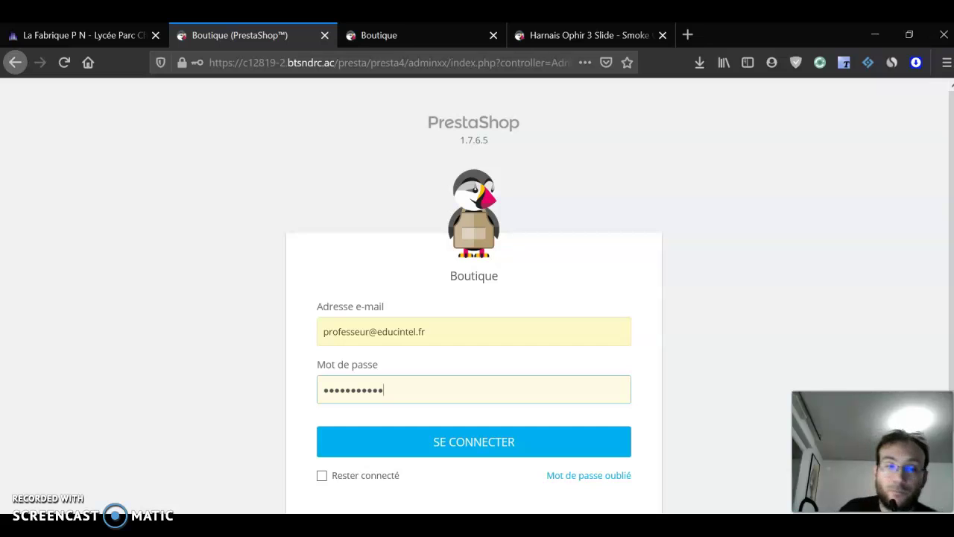
click(97, 35)
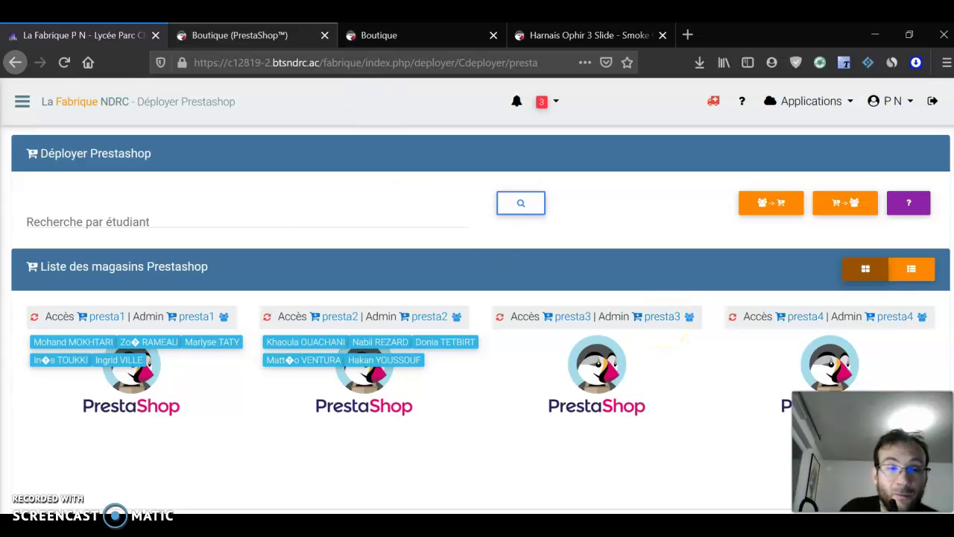
click(246, 35)
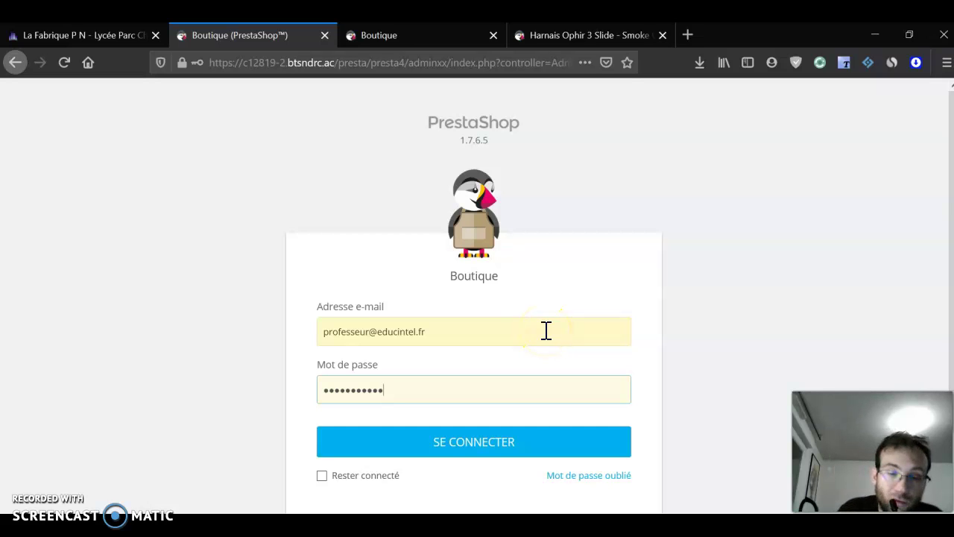
click(441, 439)
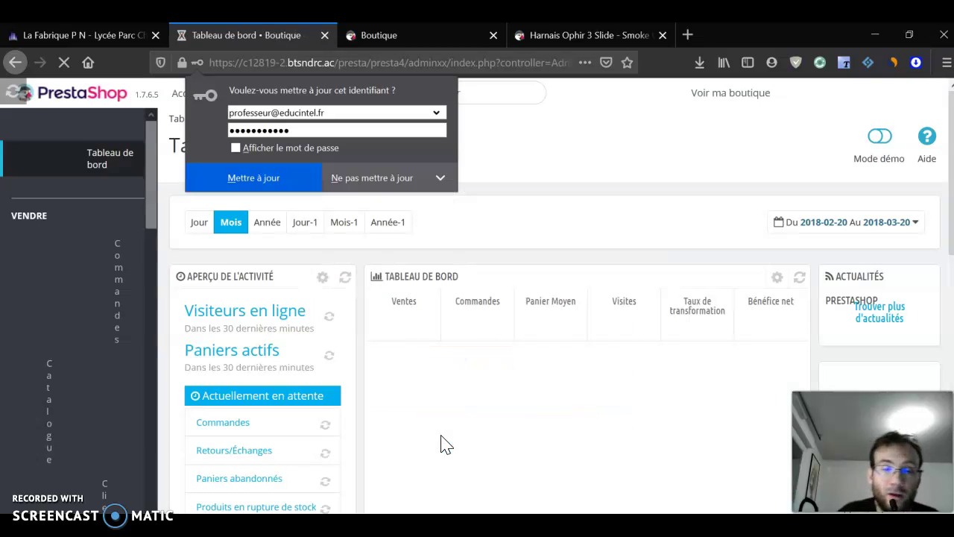
click(374, 176)
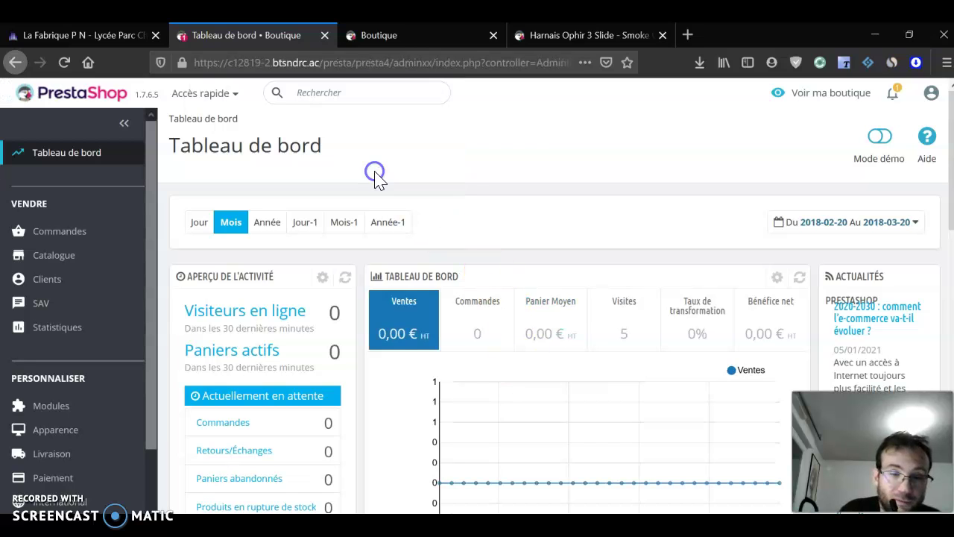
Open the product list in the back office catalogue
click(649, 198)
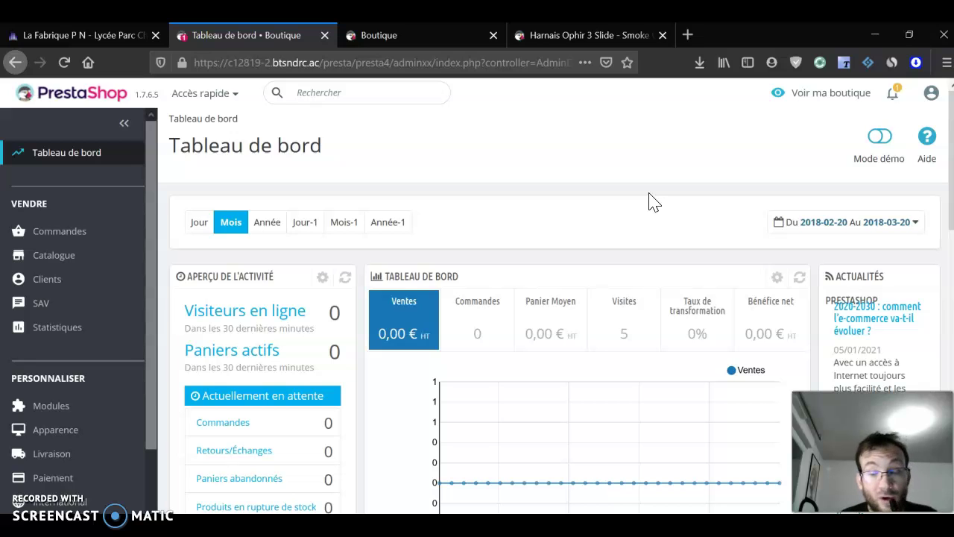
click(230, 177)
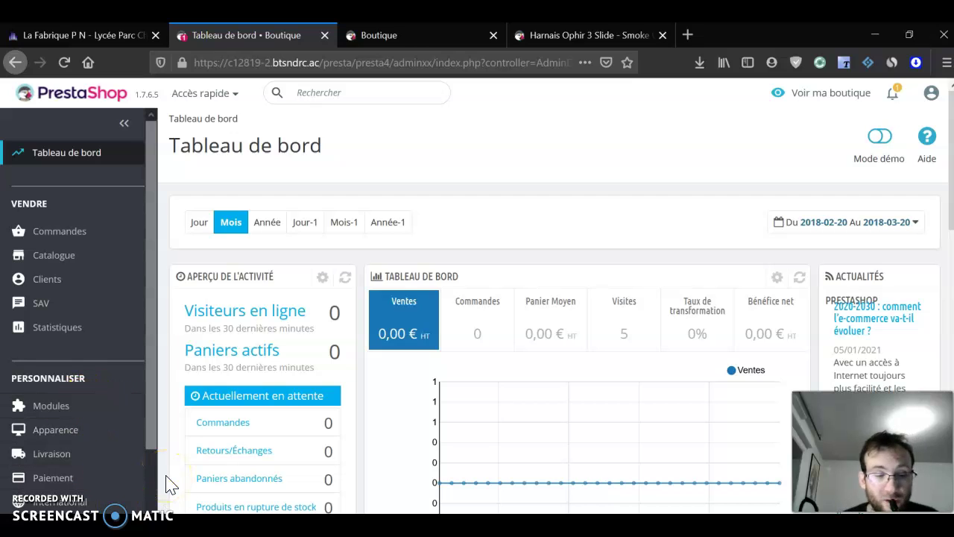
click(88, 483)
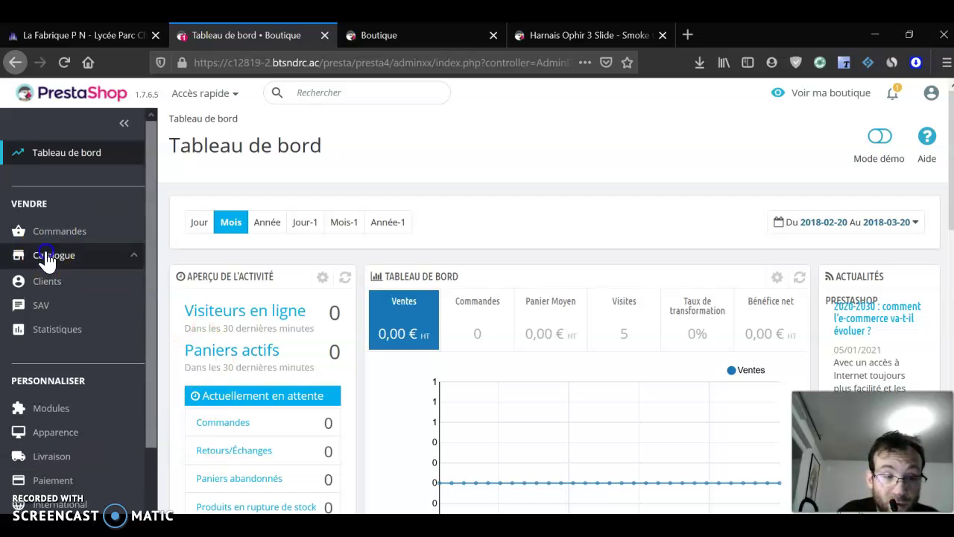
mouse_move(48, 257)
click(57, 288)
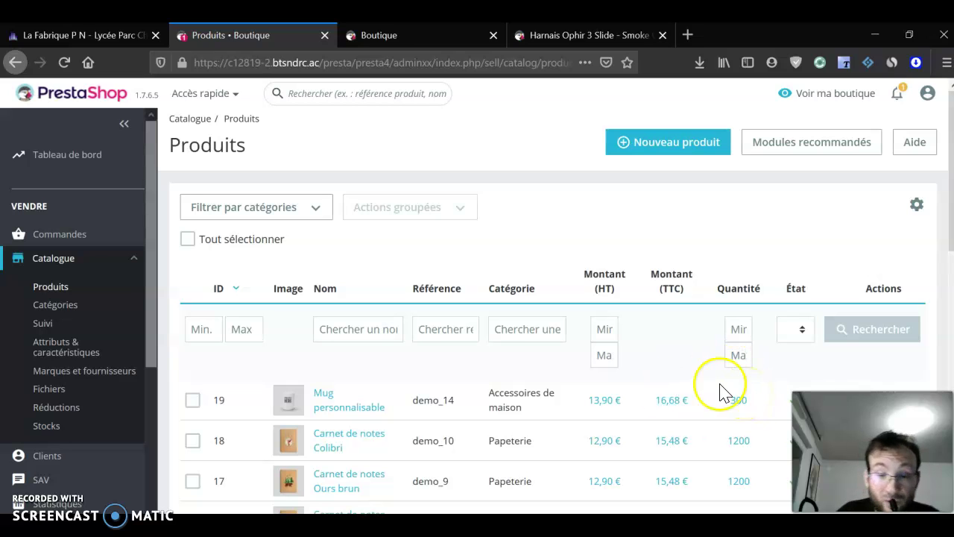
In the "my store" storefront, find the Mug personnalisable among the Accessoires de maison and examine its product page
click(418, 38)
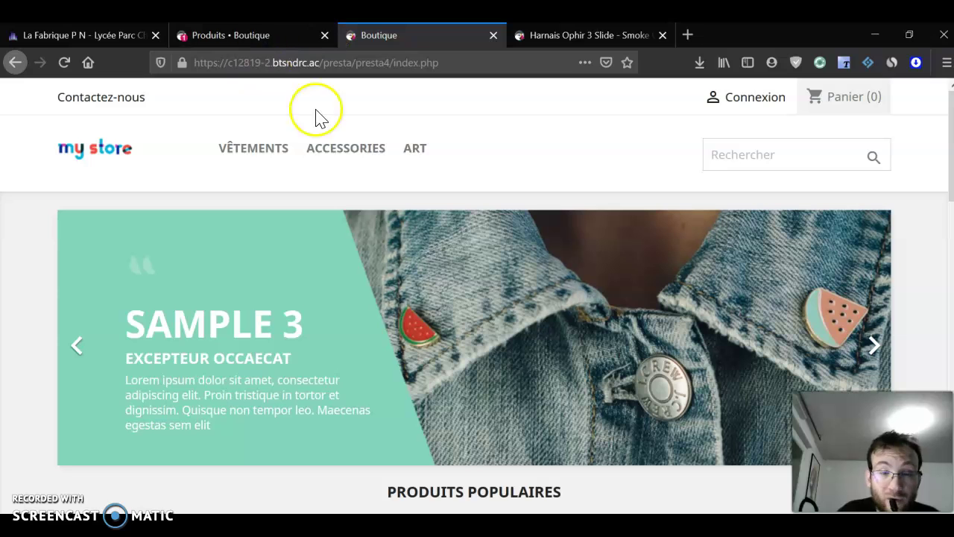
mouse_move(307, 153)
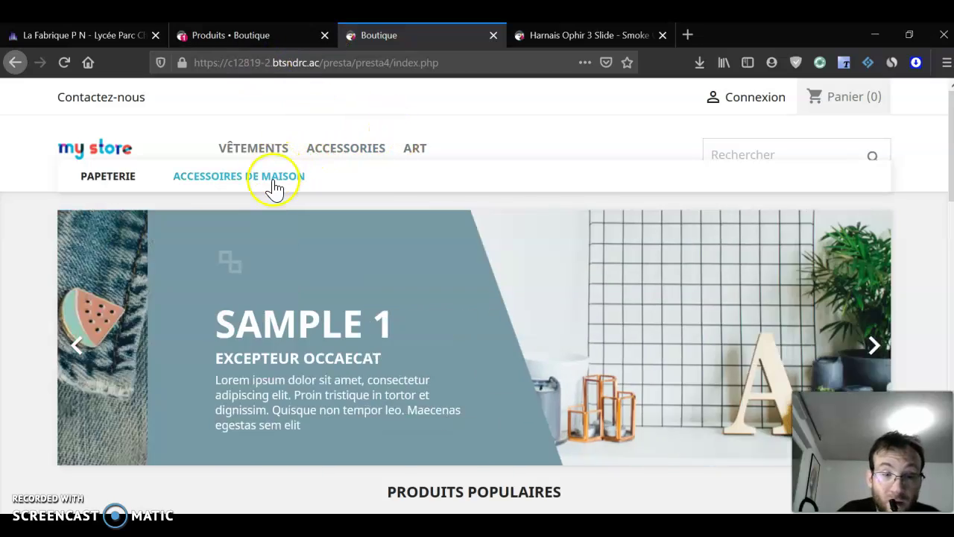
click(274, 186)
click(453, 328)
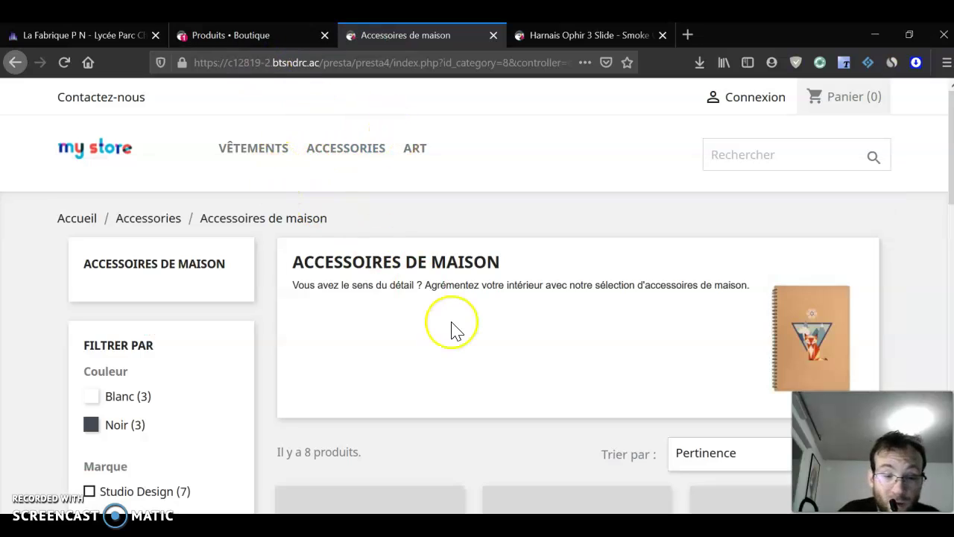
scroll(453, 328, down, 10)
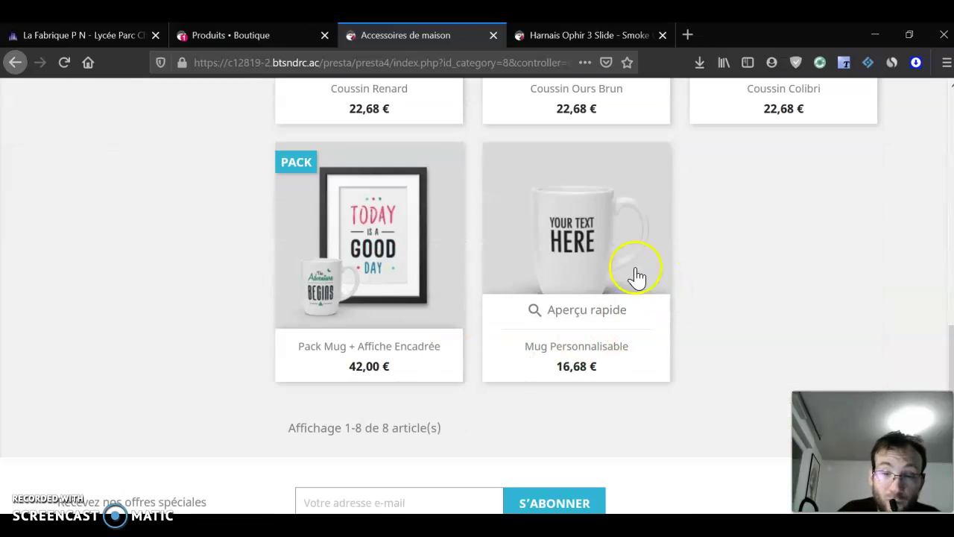
click(601, 261)
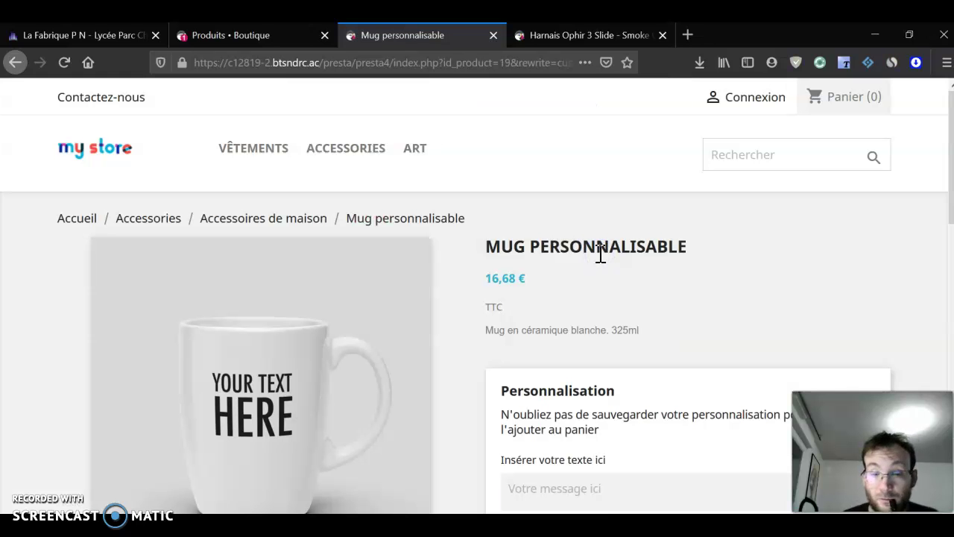
scroll(600, 253, down, 3)
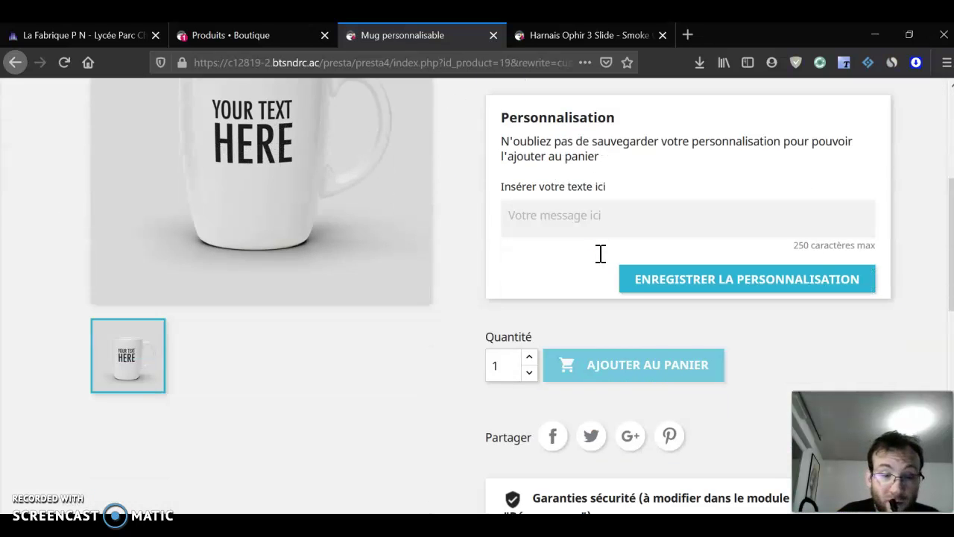
scroll(600, 254, up, 3)
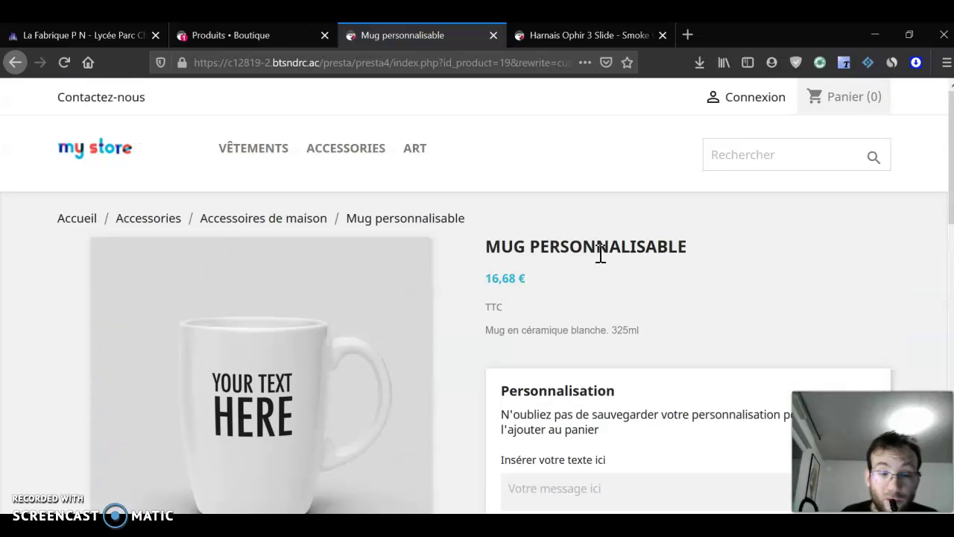